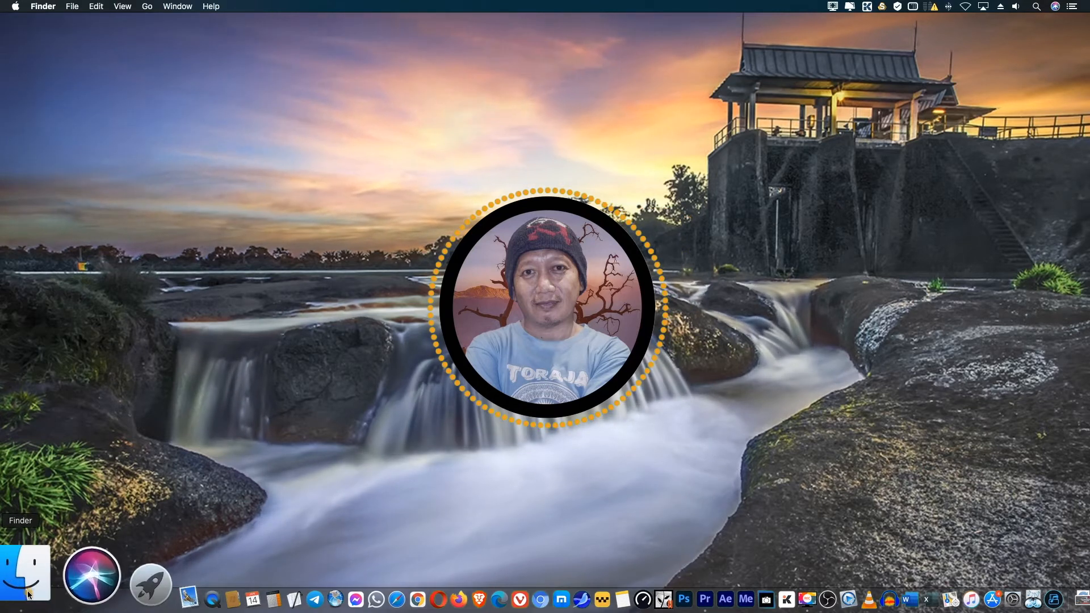
- Open the Movies folder and inspect the details of 00000.MTS, 00000.mp4 and VID_20210114_110349.mp4
left_click(14, 576)
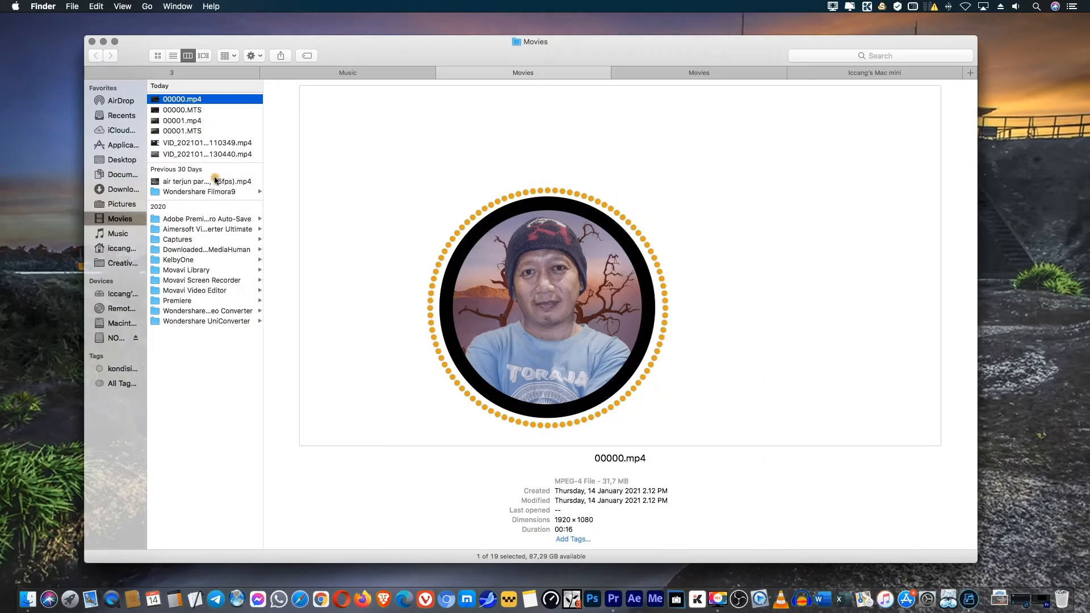
left_click(186, 109)
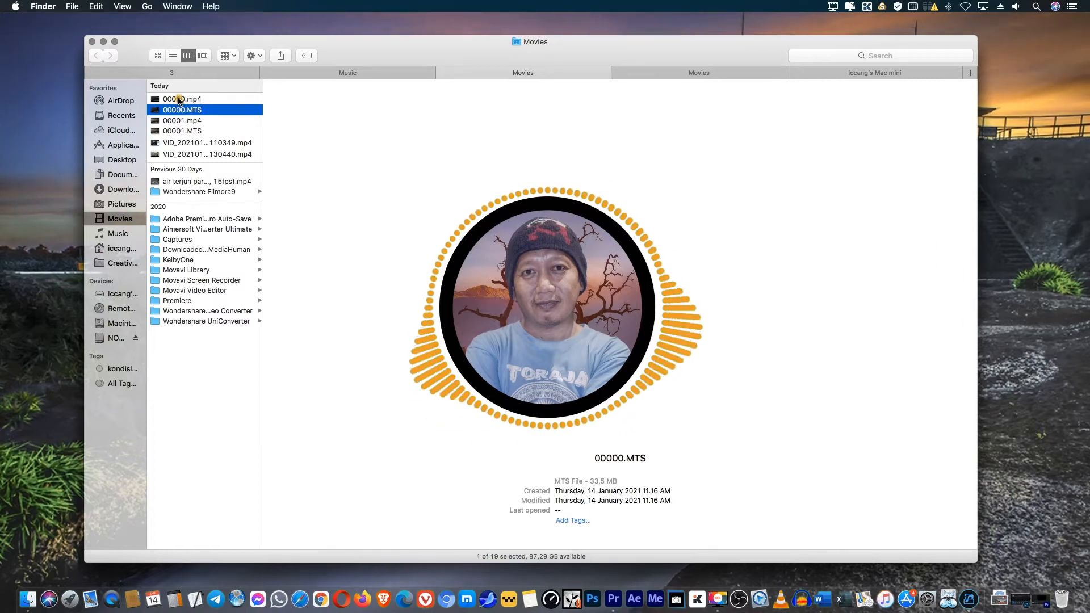
left_click(179, 100)
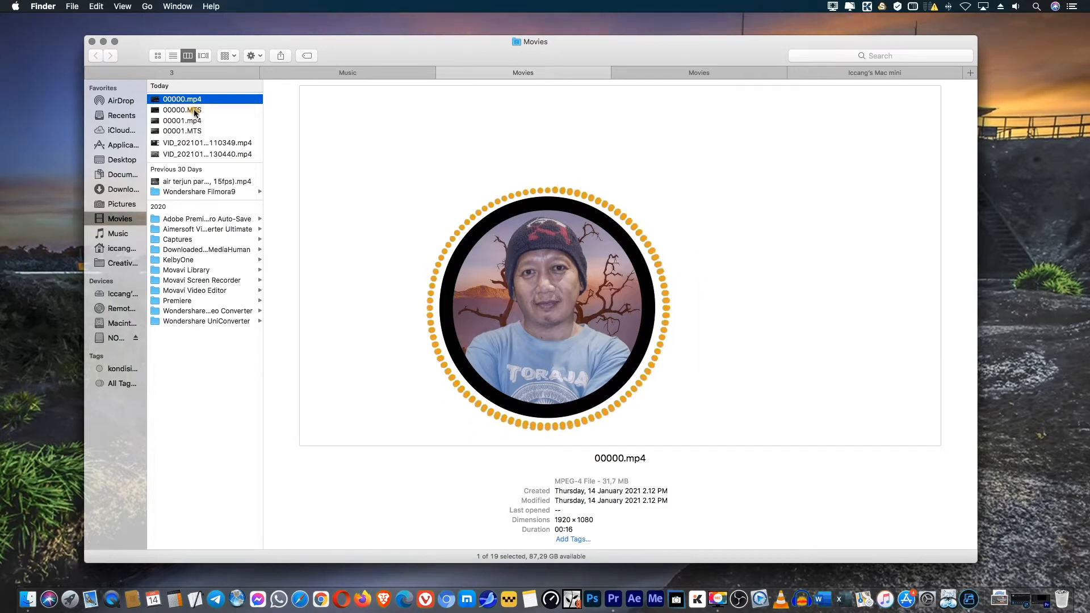
left_click(187, 144)
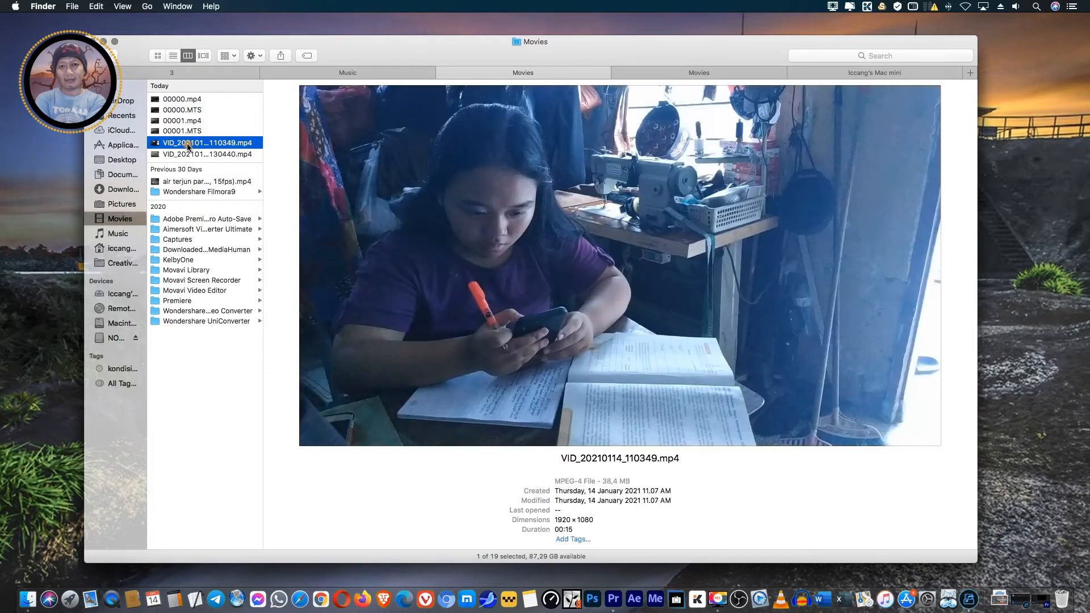
mouse_move(480, 217)
- Preview 00000.mp4 and VID_20210114_110349.mp4 one after the other to compare the tone of their footage
left_click(175, 99)
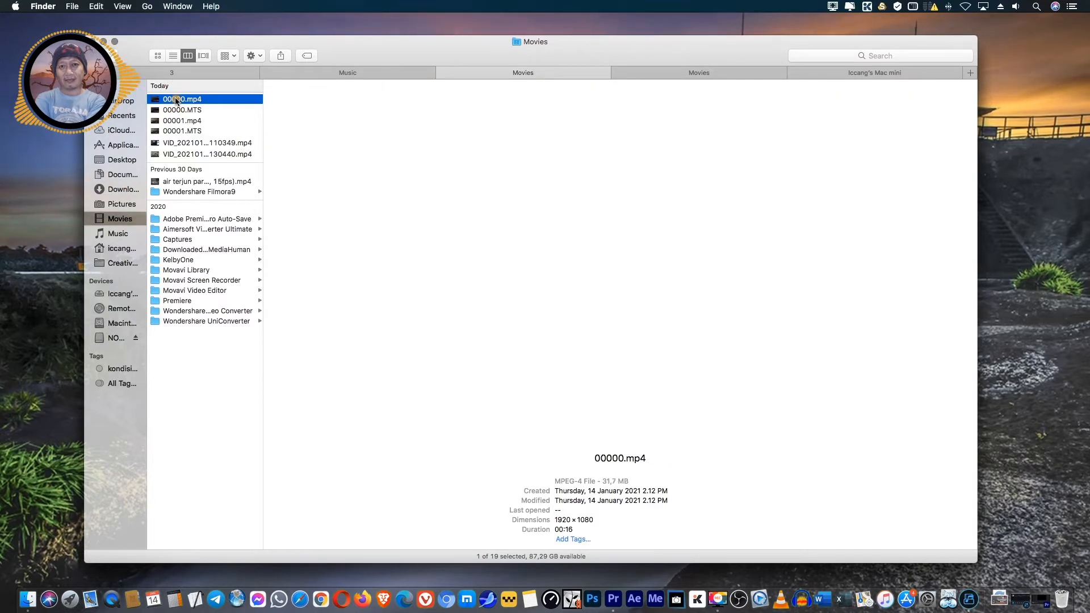
key("space")
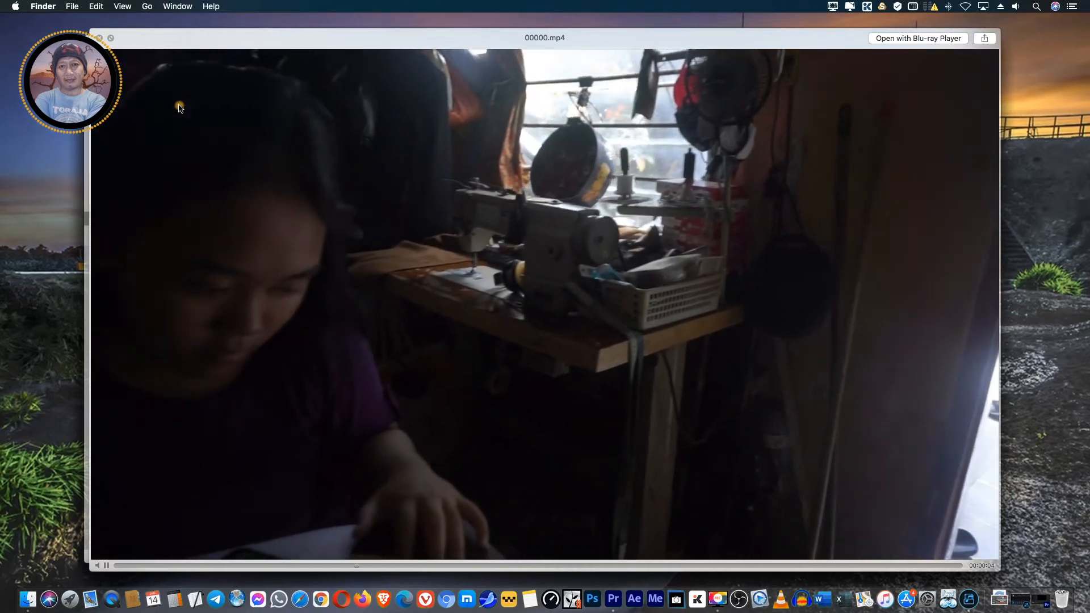
key("space")
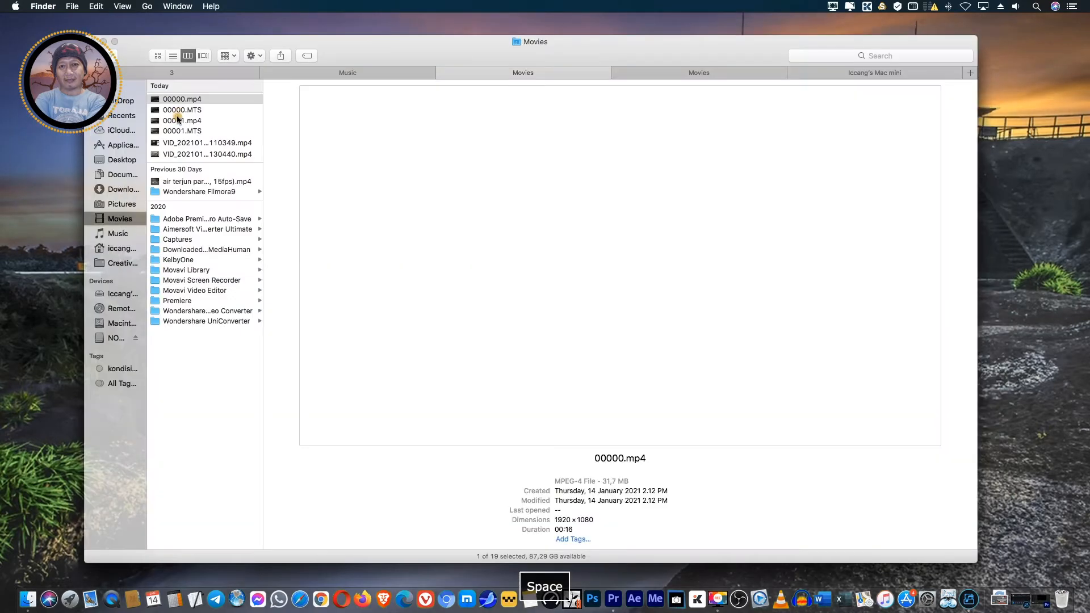
left_click(177, 143)
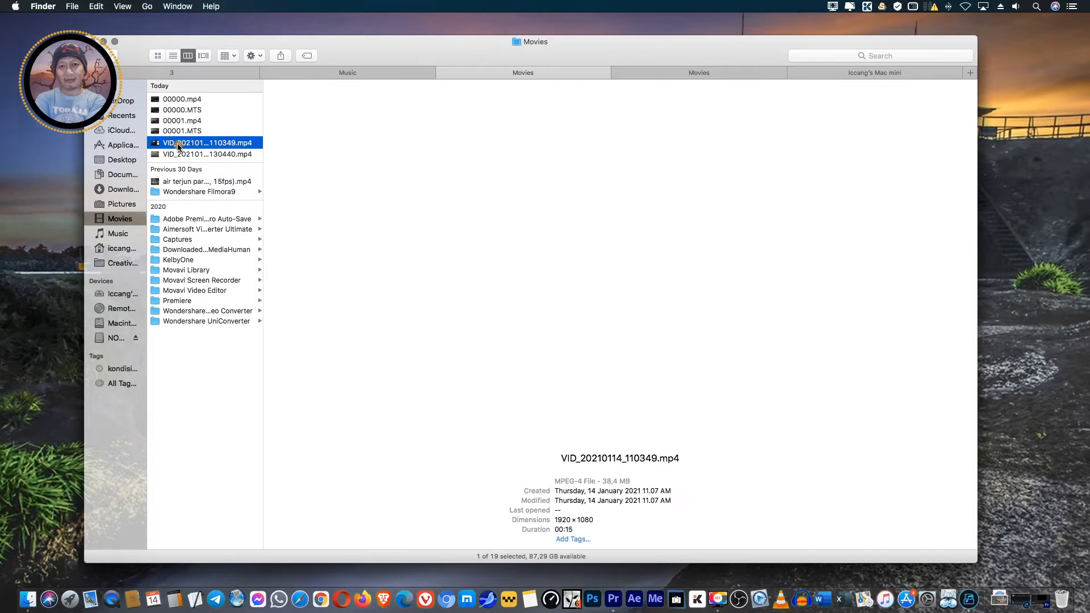
key("space")
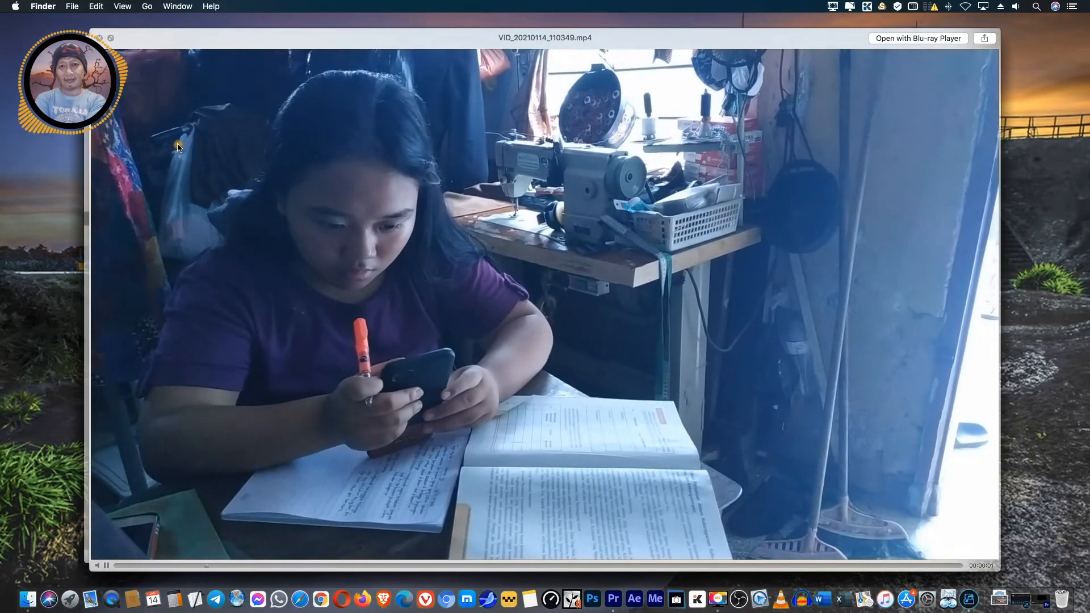
key("space")
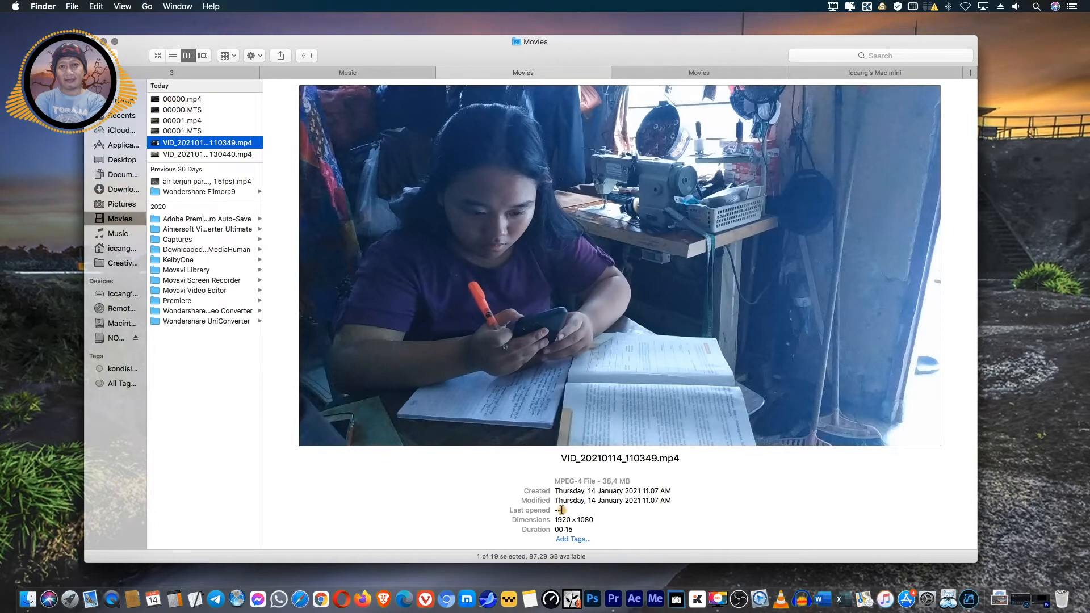
- Switch to Premiere Pro and show the frame of the first V1 clip at 00:00:10:15
left_click(613, 601)
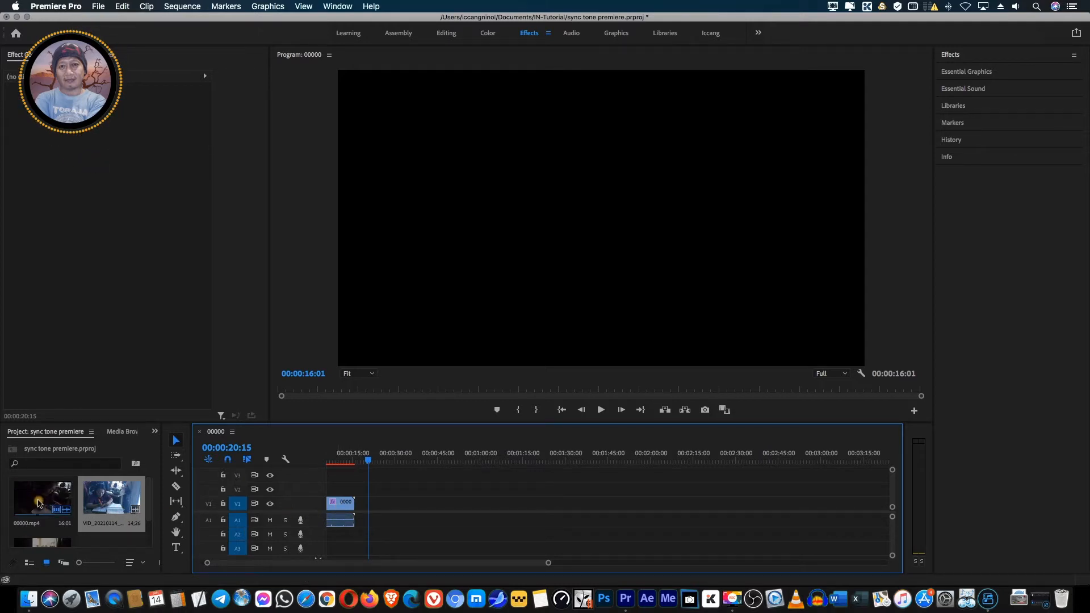
left_click(340, 462)
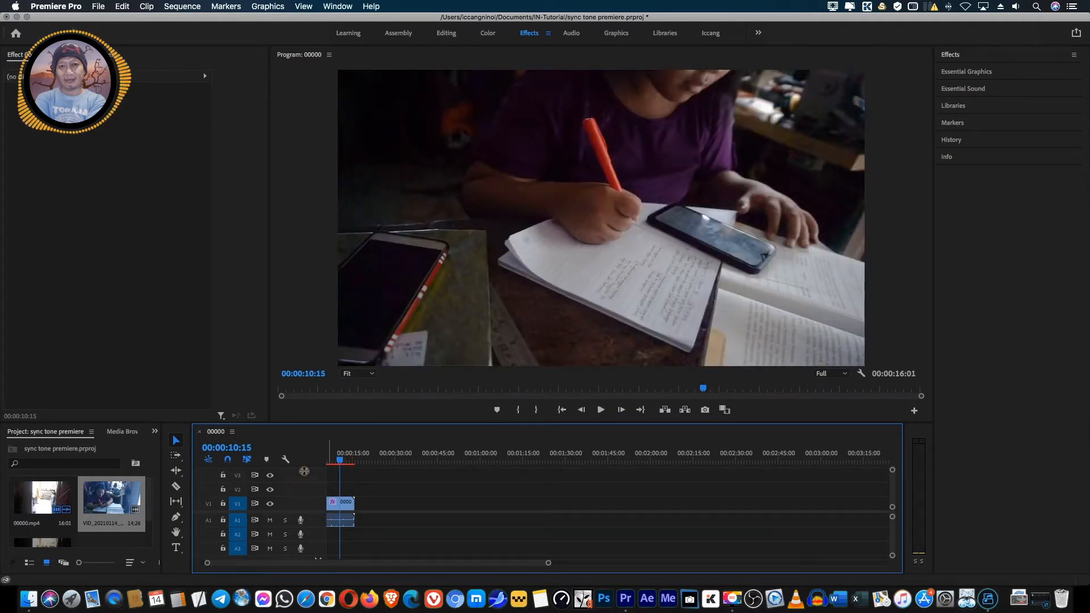
- Place the original 00000.mp4 temporarily on V1 to compare it with the already graded clip, and delete it again
left_click_drag(12, 498, 396, 506)
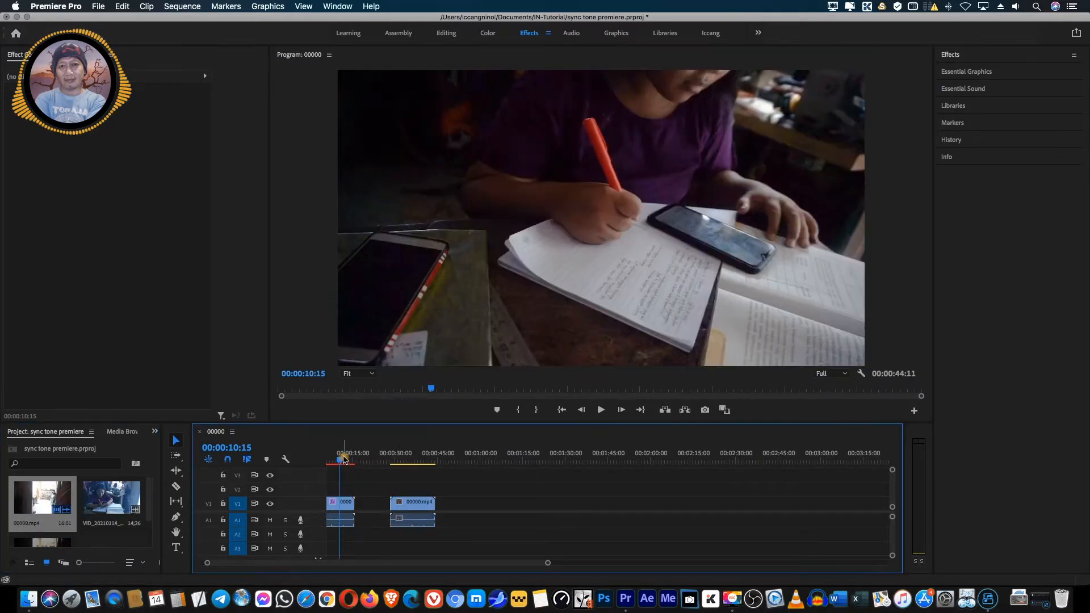
left_click_drag(342, 462, 409, 458)
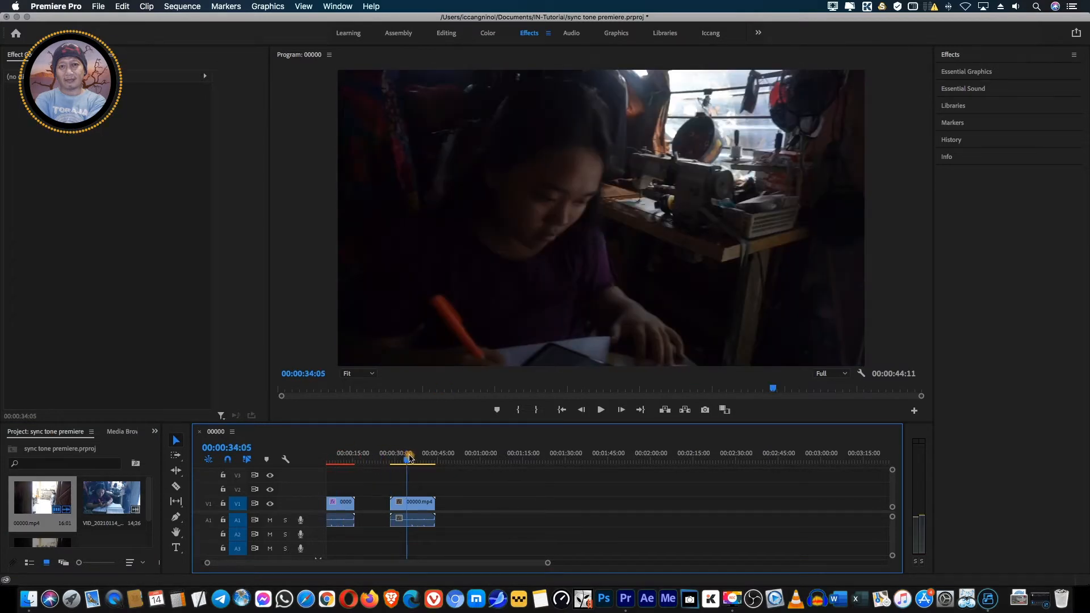
left_click_drag(409, 458, 338, 465)
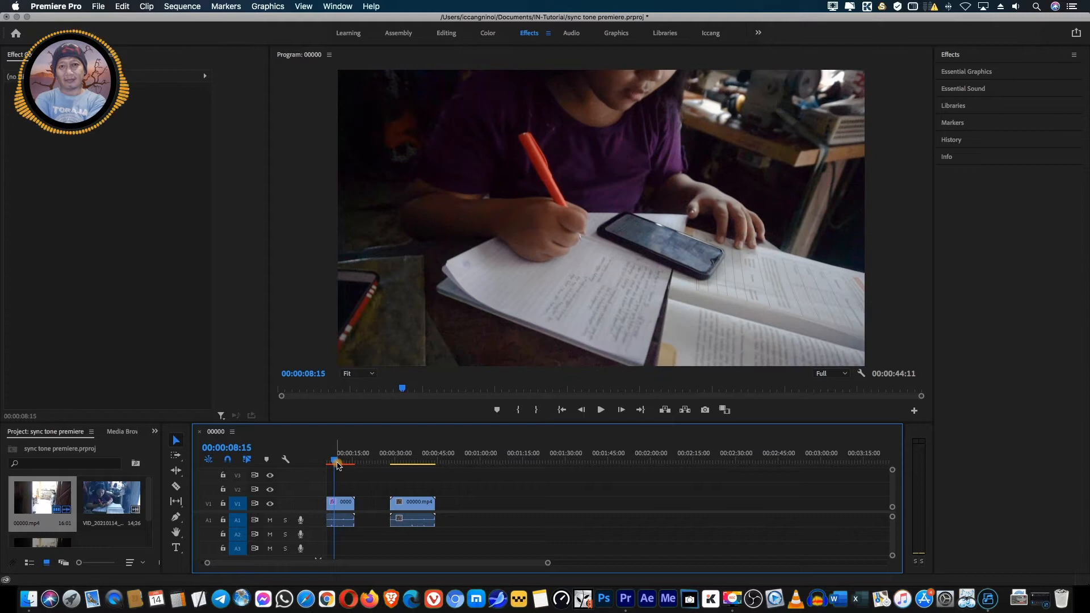
left_click(414, 505)
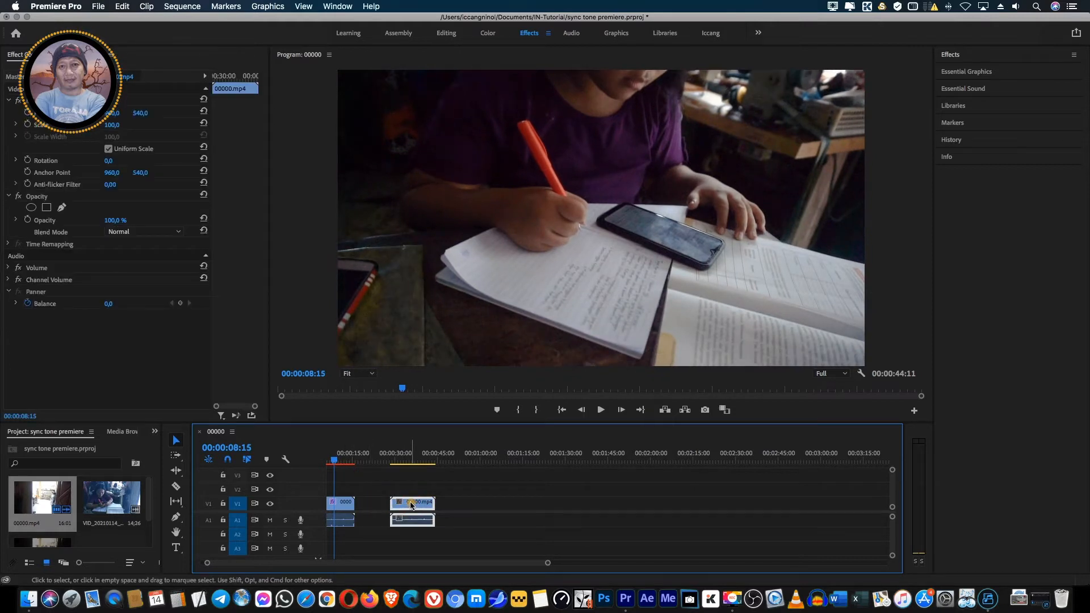
key("Delete")
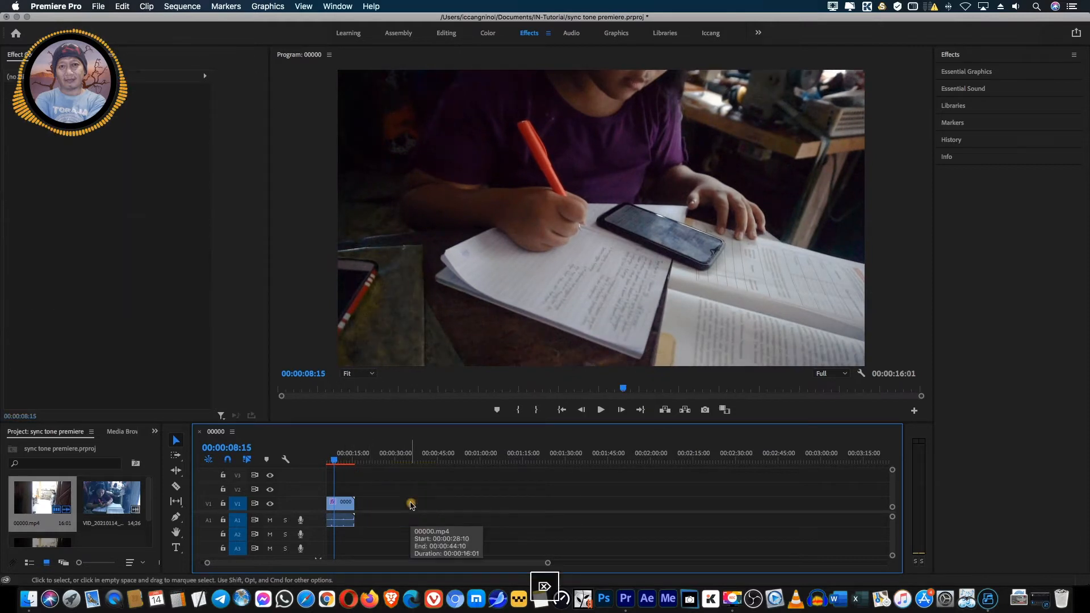
- Add VID_20210114_110349.mp4 to V1 directly after the first clip and compare both in Comparison View with the playhead at 00:00:20:05
left_click(109, 498)
left_click_drag(151, 494, 363, 506)
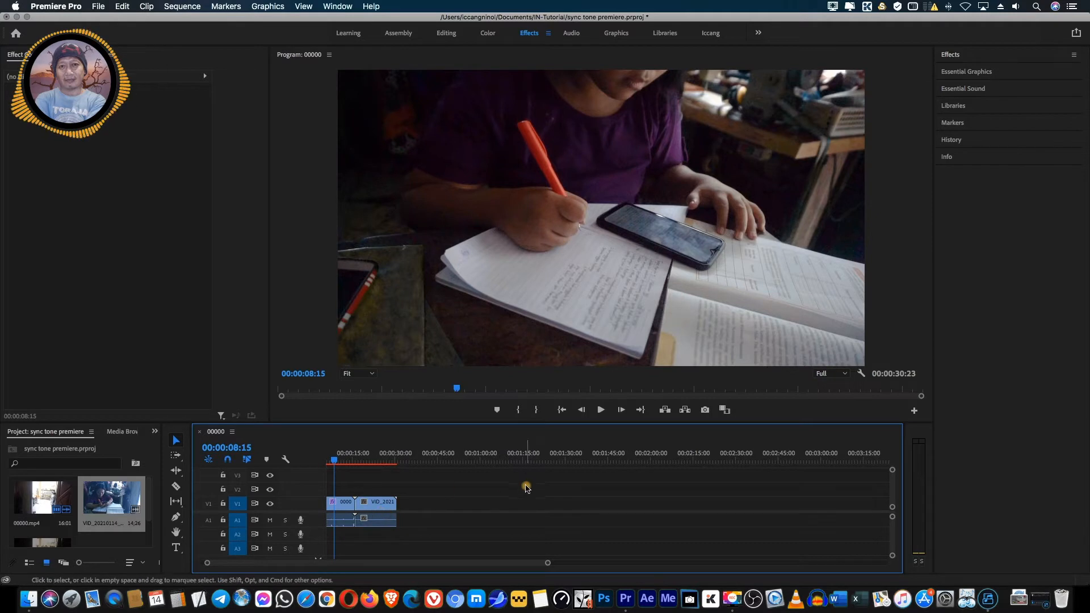
left_click(725, 410)
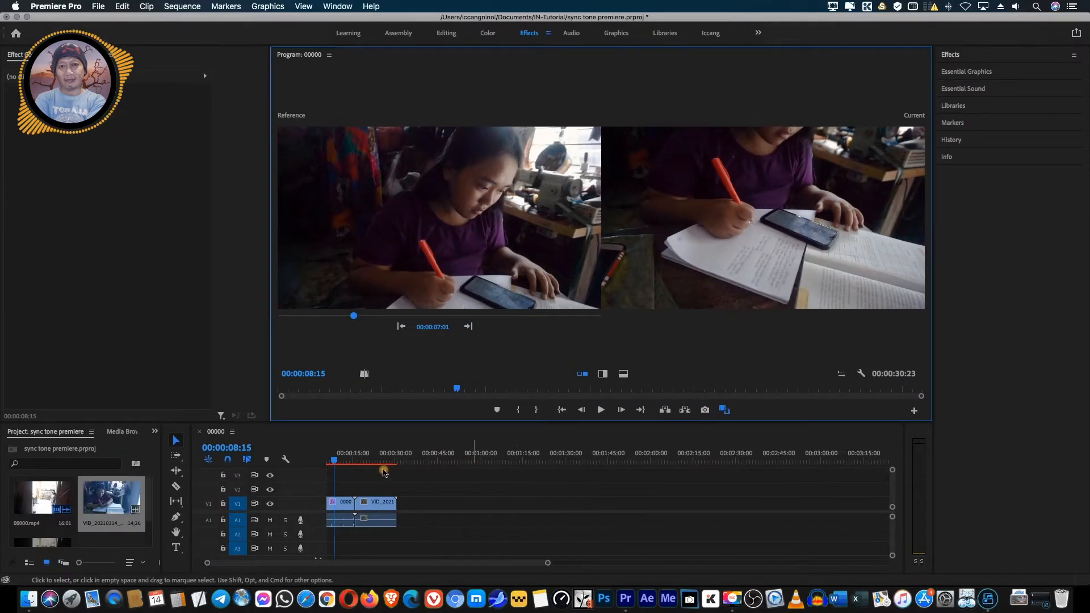
left_click(336, 461)
left_click_drag(336, 461, 365, 466)
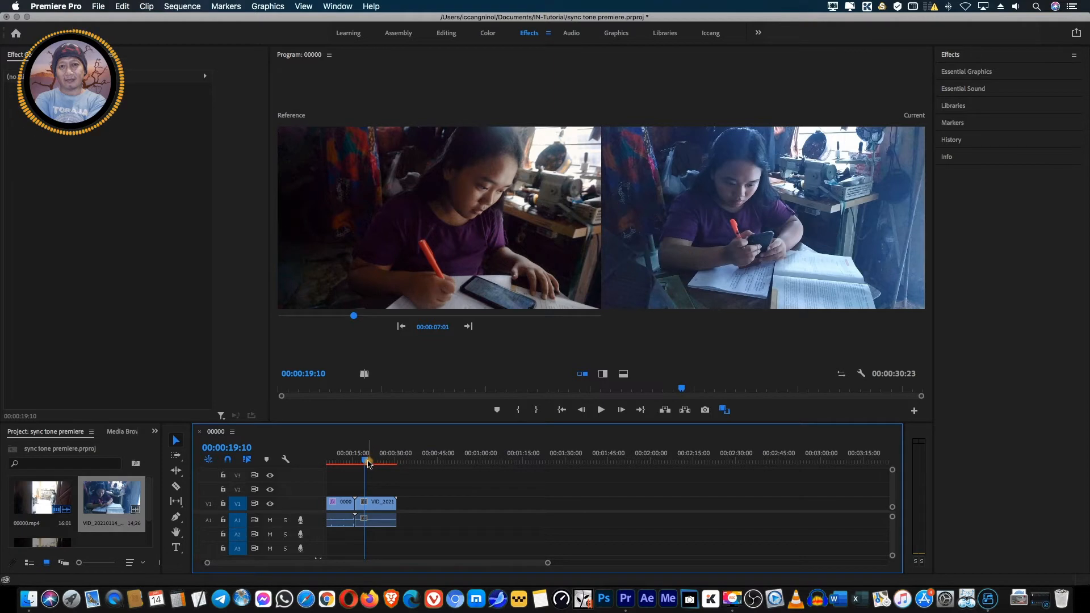
left_click_drag(366, 464, 370, 464)
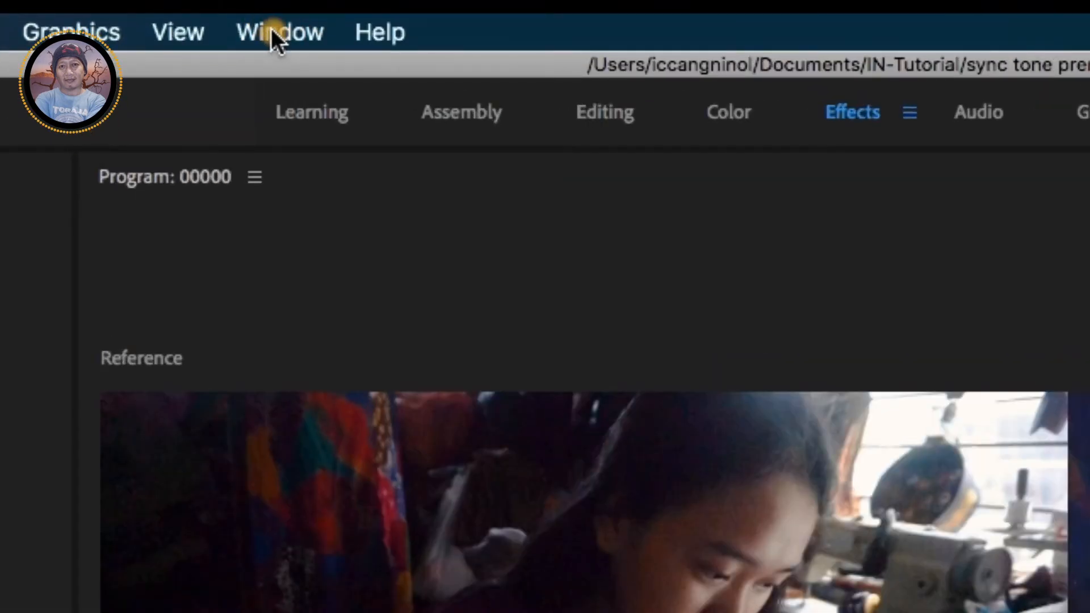
- Display the Lumetri Color panel and check the color effects applied to the first clip at 00:00:11:10
left_click(271, 28)
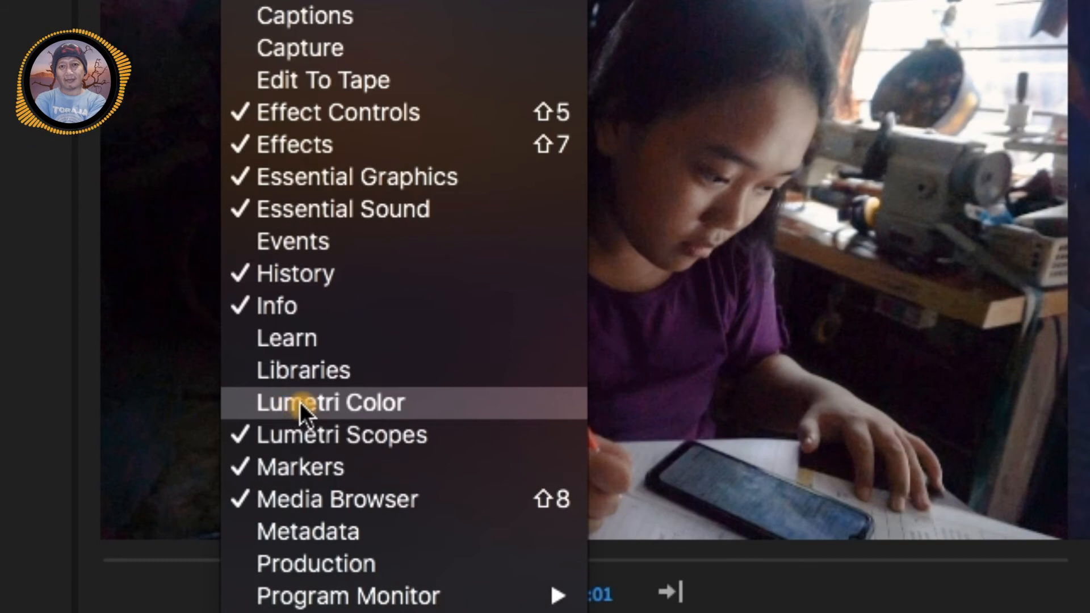
left_click(300, 402)
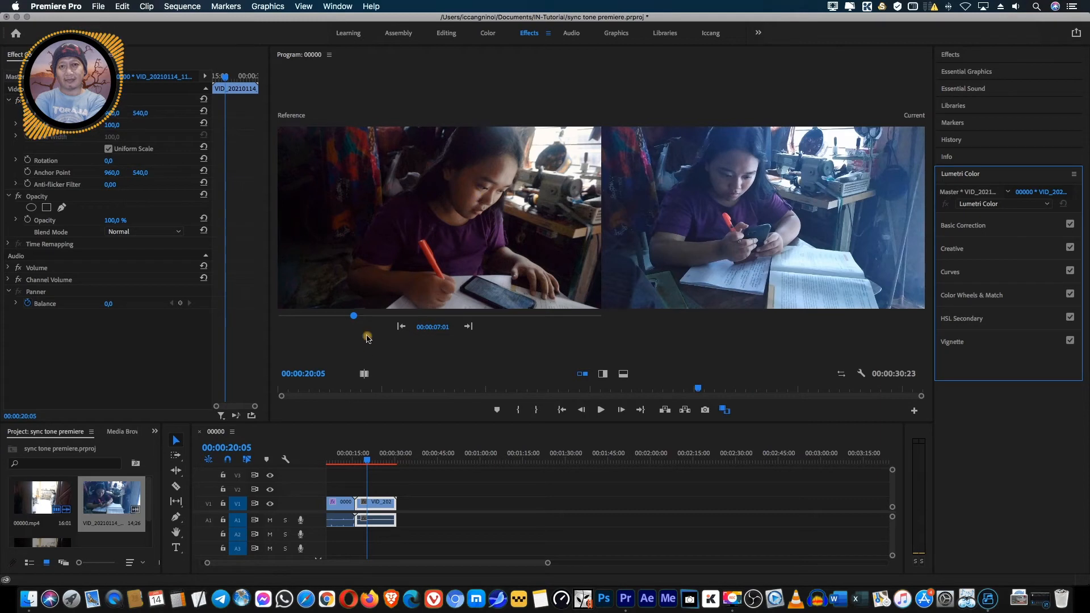
left_click(367, 463)
left_click(340, 503)
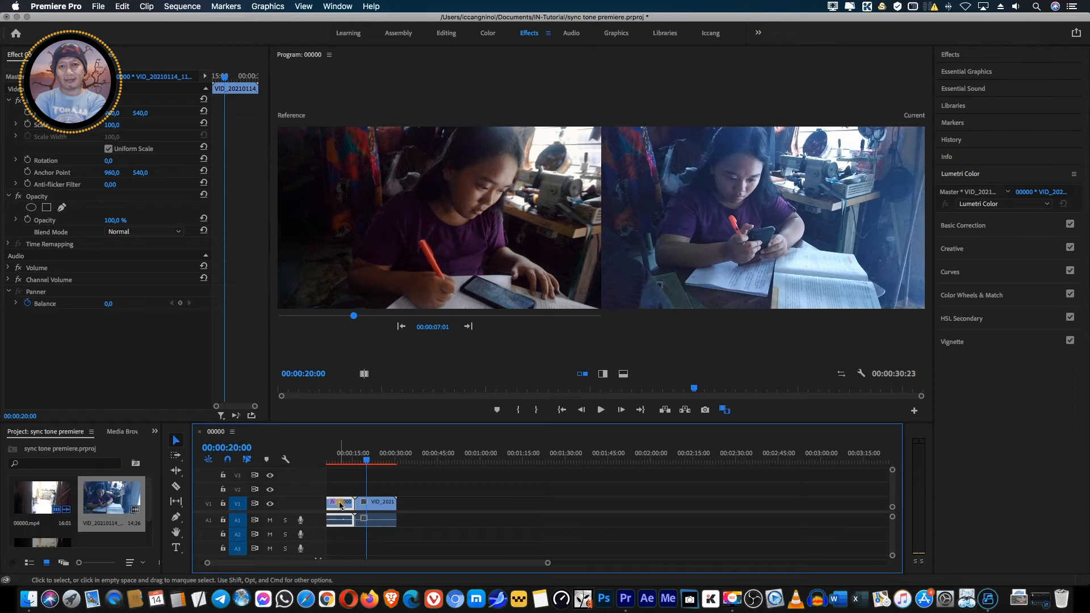
left_click(342, 461)
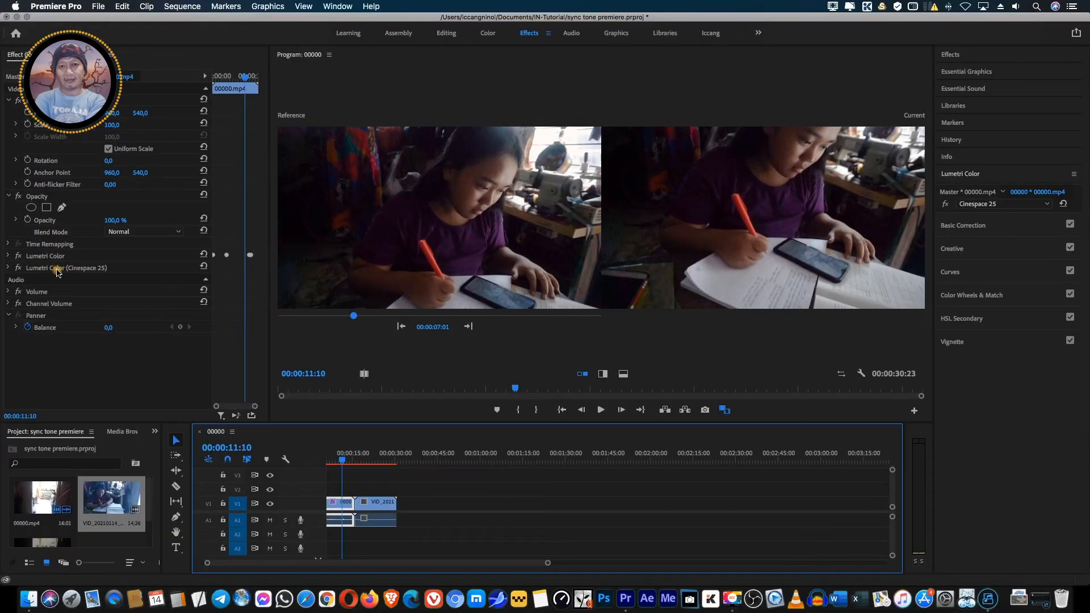
- Set the playhead to 00:00:25:15 in the second clip and expand Color Wheels & Match, switching Comparison View off and on again
left_click(376, 463)
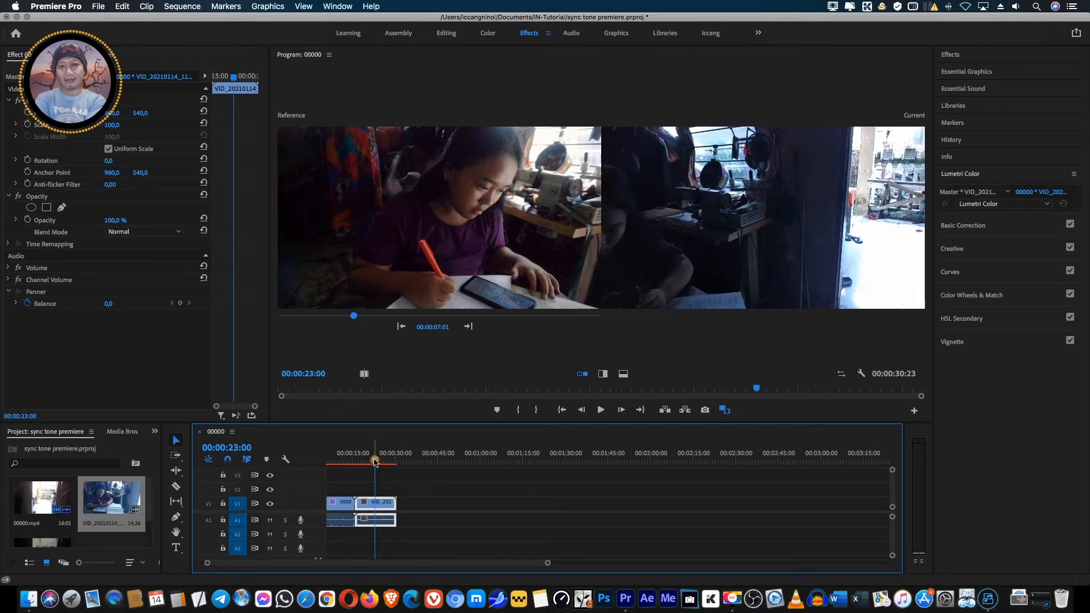
left_click_drag(375, 461, 383, 461)
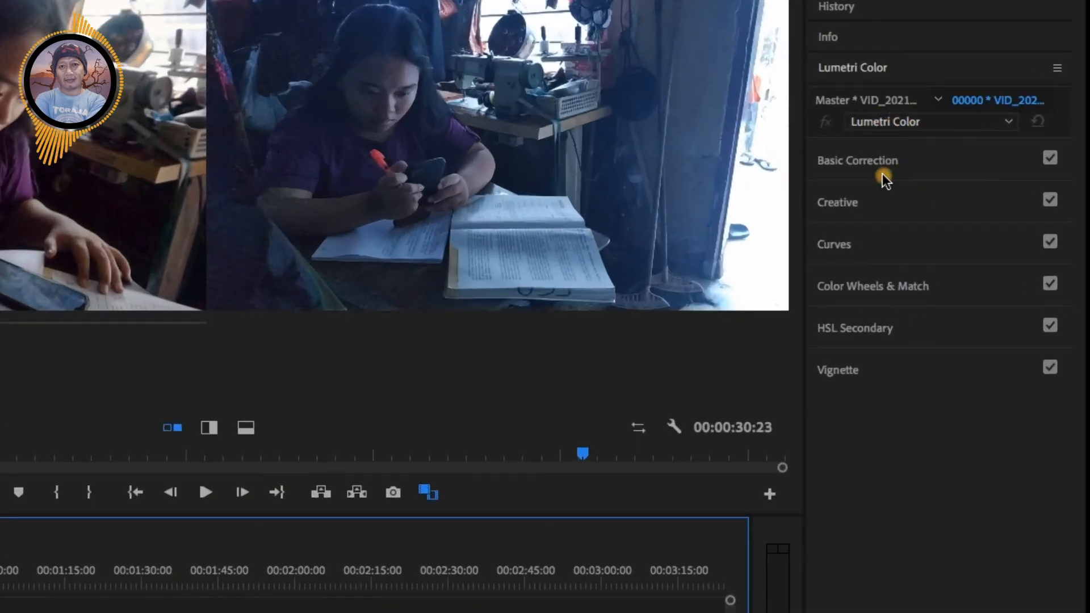
left_click(858, 288)
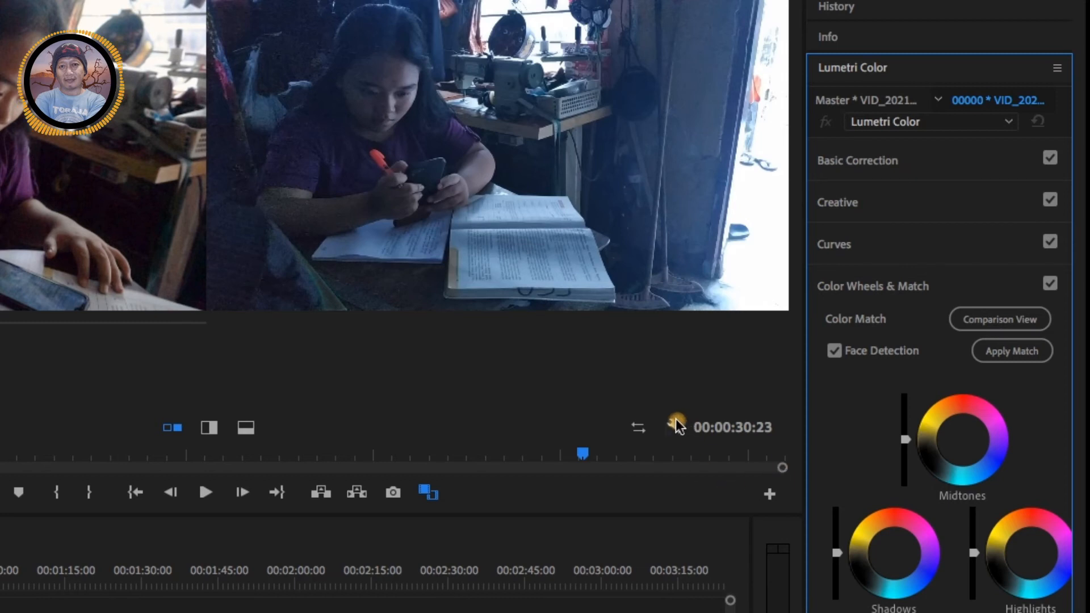
left_click(966, 318)
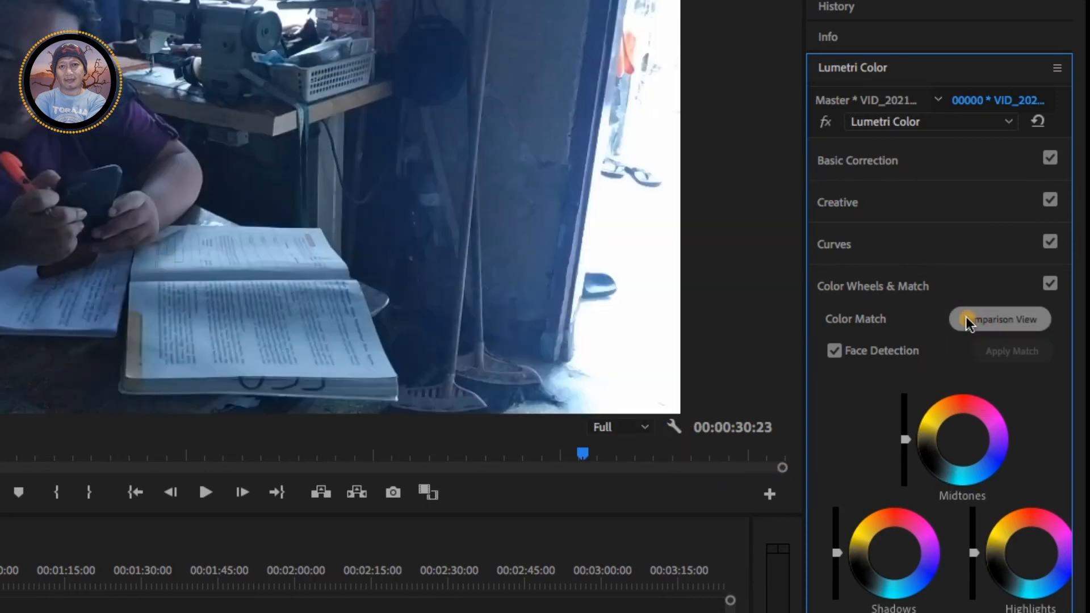
left_click(967, 318)
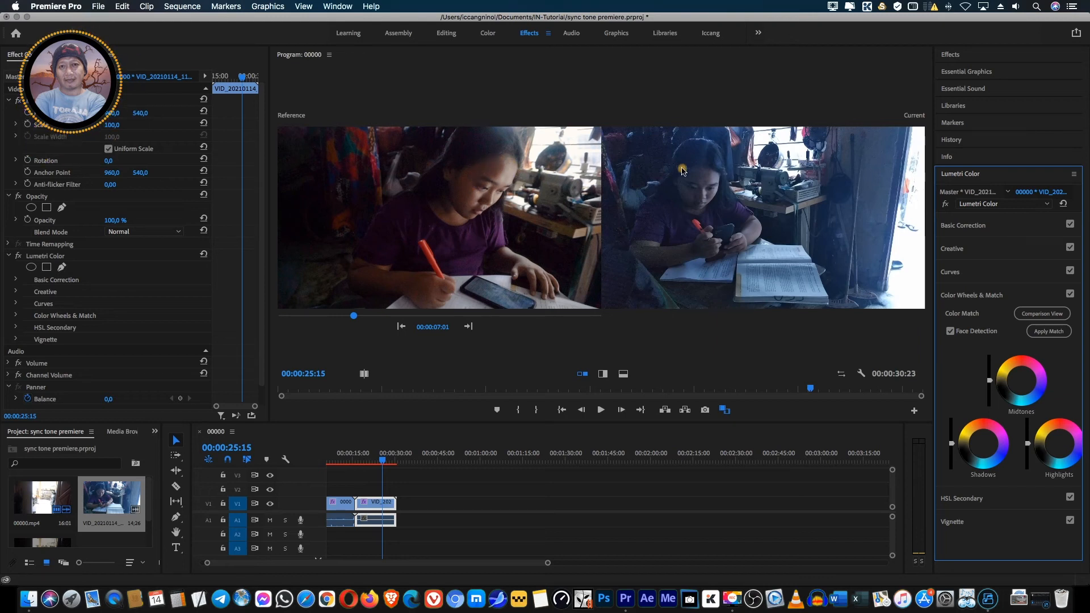
- Apply Color Match to the second clip with Face Detection enabled, using the first clip's frame as reference
left_click(950, 331)
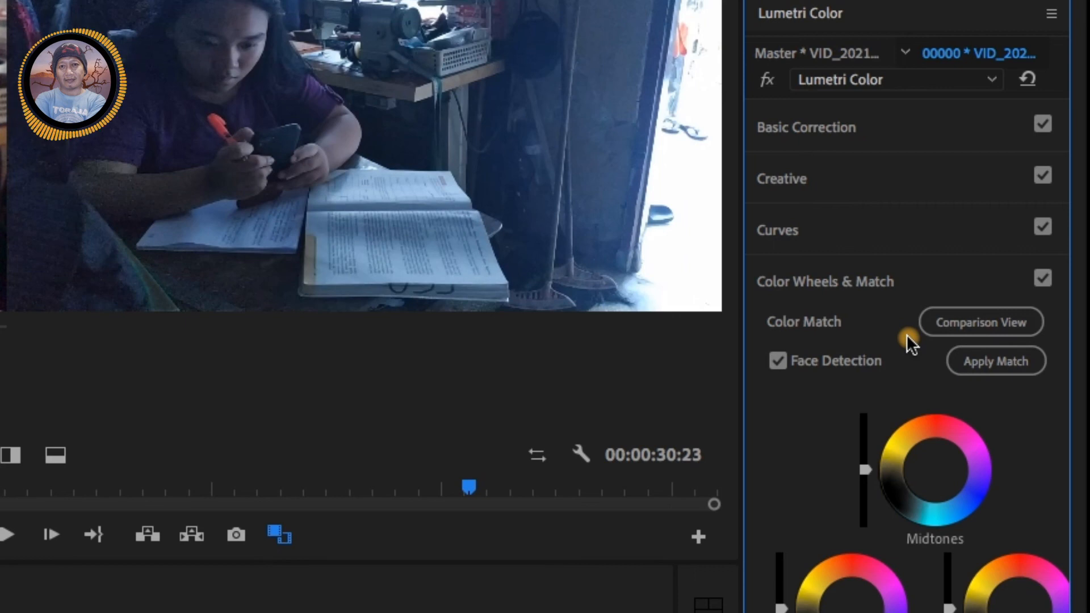
left_click(991, 369)
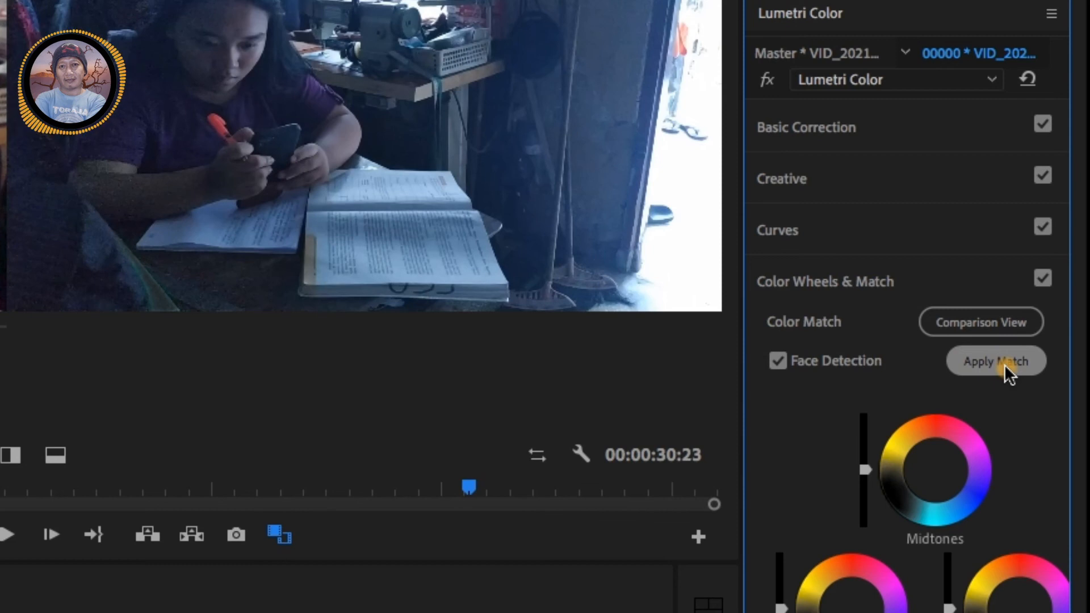
left_click(1003, 364)
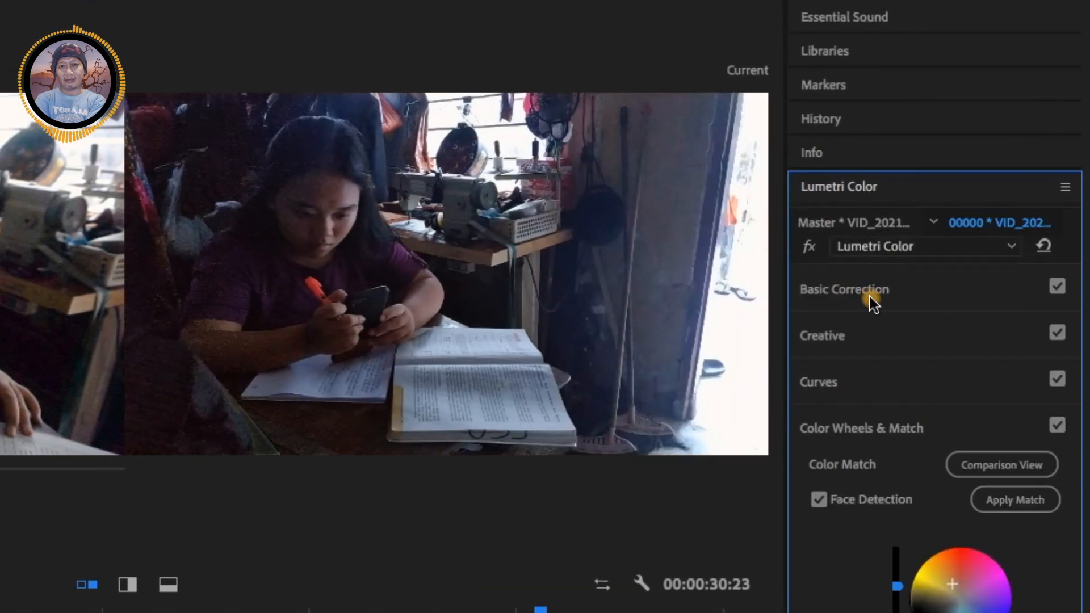
- Expand the Basic Correction settings for the second clip
left_click(869, 291)
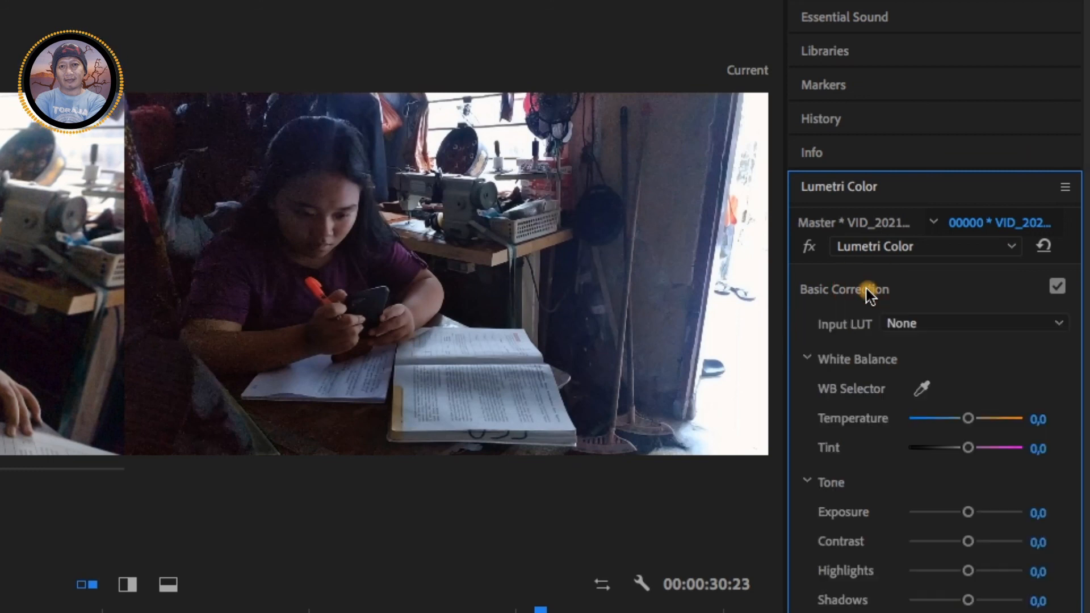